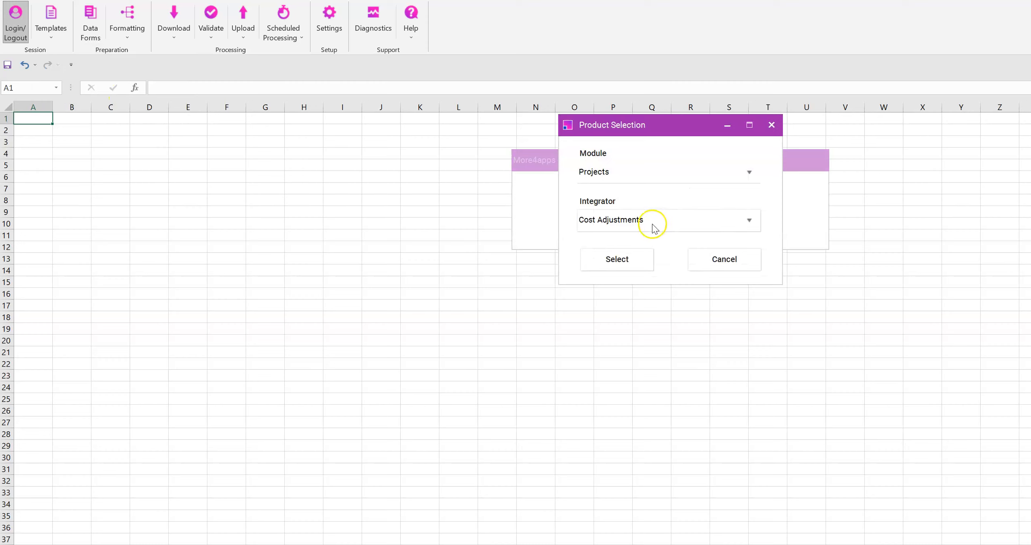
# Step: Load the Cost Adjustments integrator of the Projects module into the worksheet
pyautogui.click(638, 257)
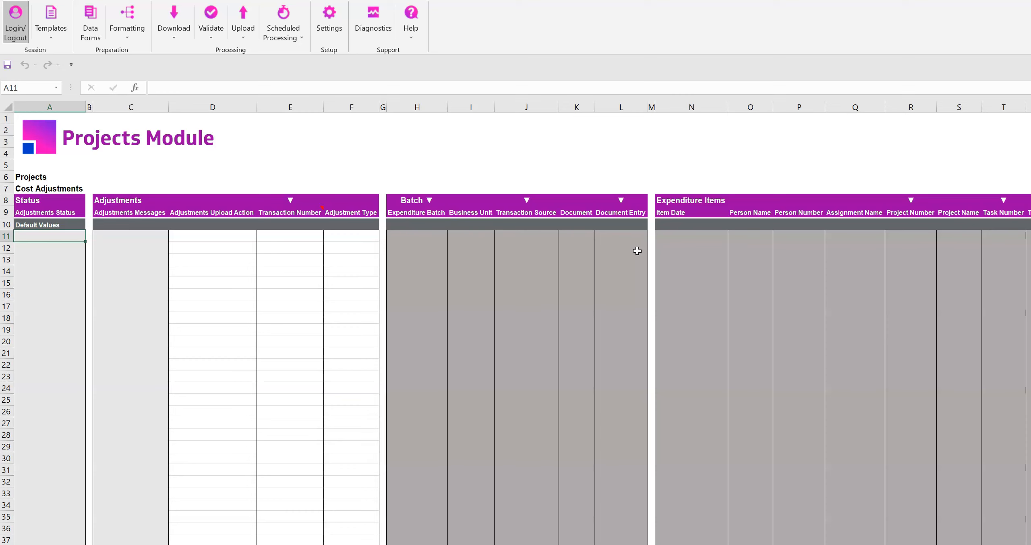
# Step: Examine the available download options and the arrow-marked header columns, including Transaction Number, Transaction Source and Document Entry
pyautogui.click(176, 24)
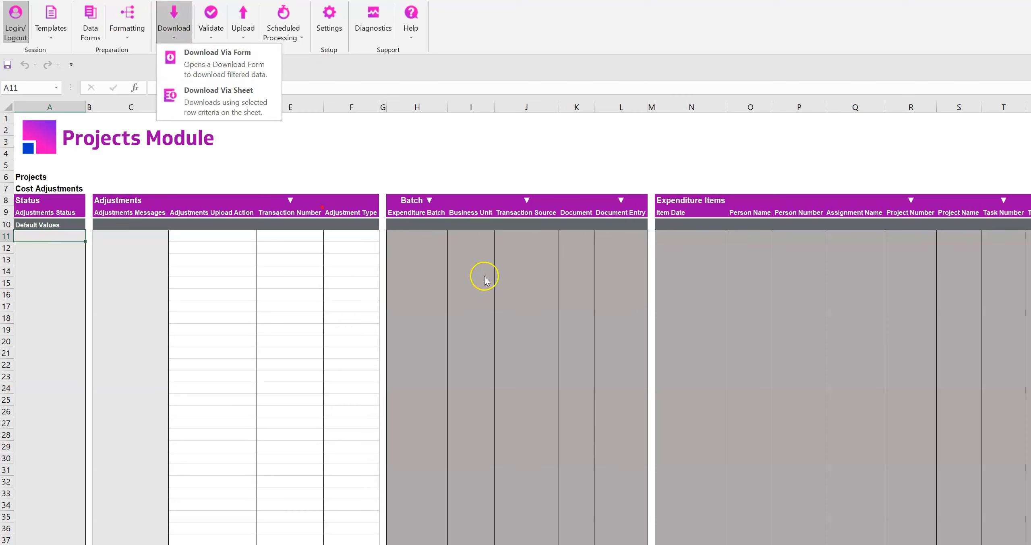
pyautogui.click(404, 237)
pyautogui.click(420, 240)
pyautogui.click(421, 246)
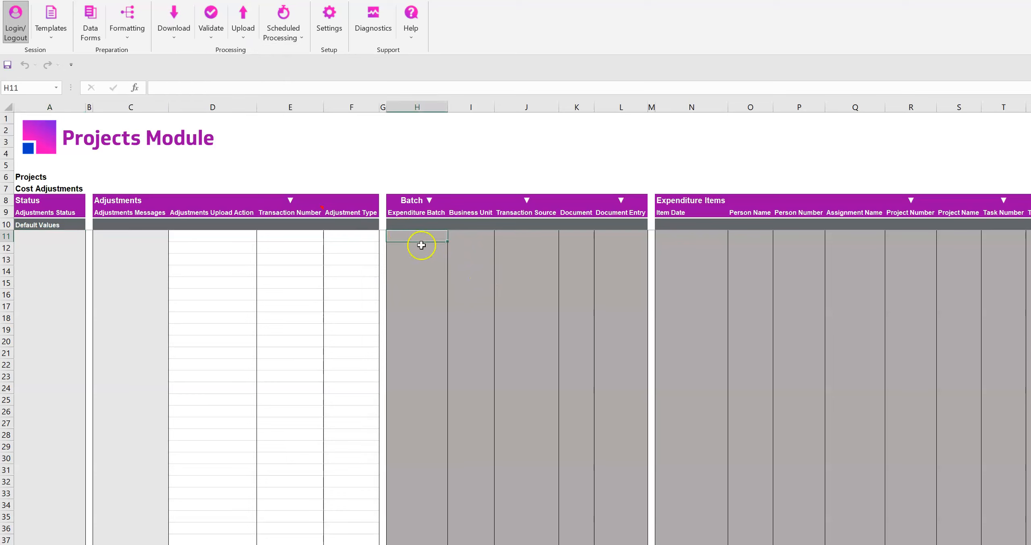
pyautogui.click(288, 204)
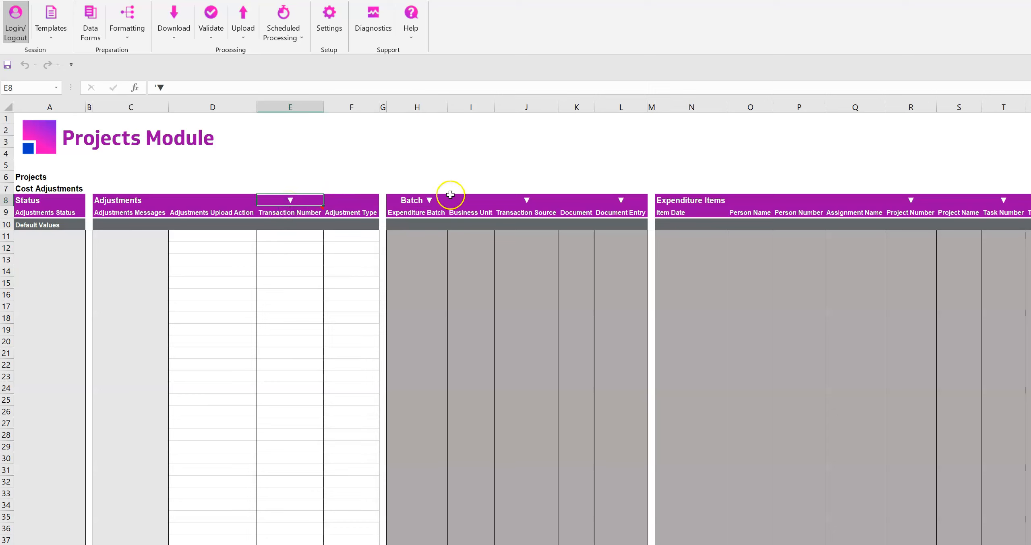
pyautogui.click(530, 198)
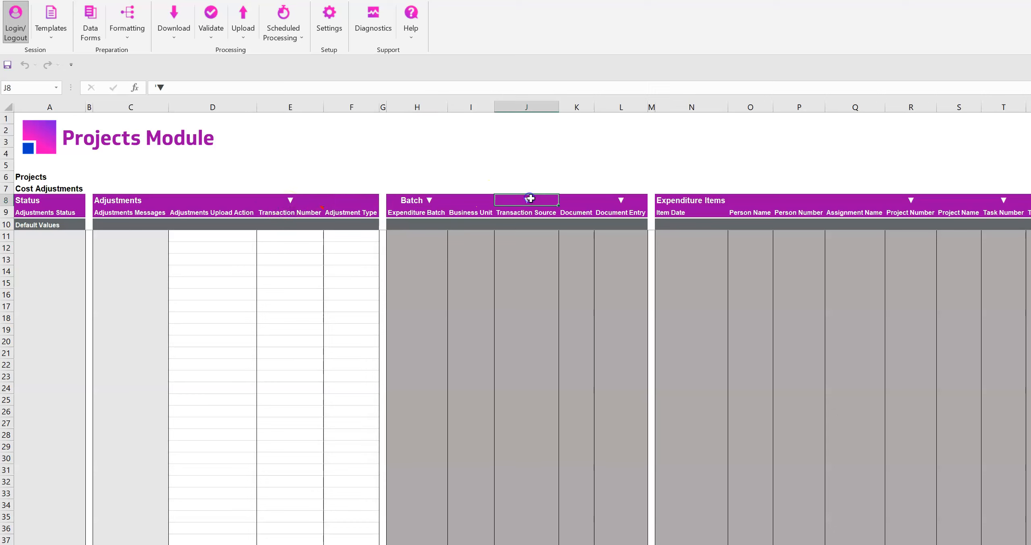
pyautogui.click(626, 200)
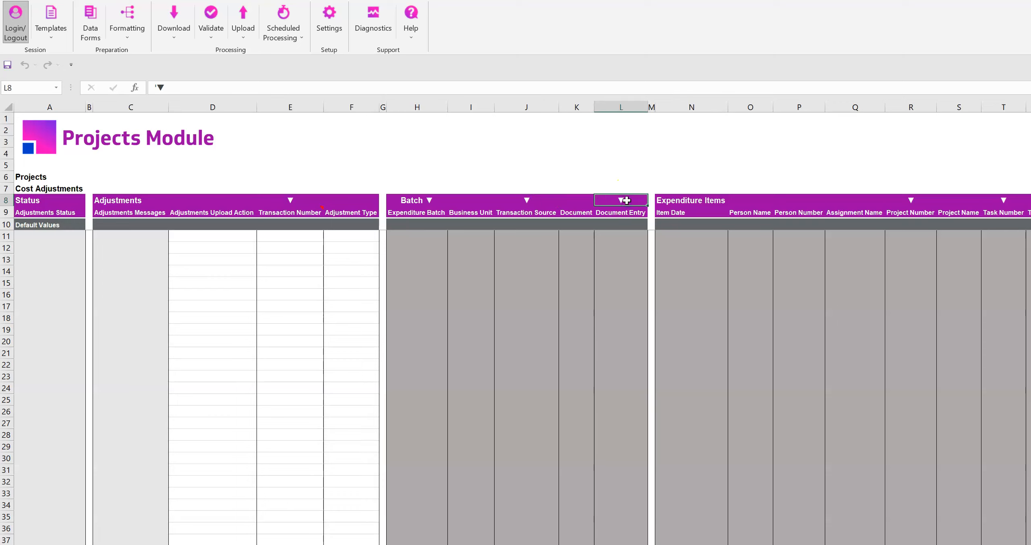
pyautogui.click(303, 254)
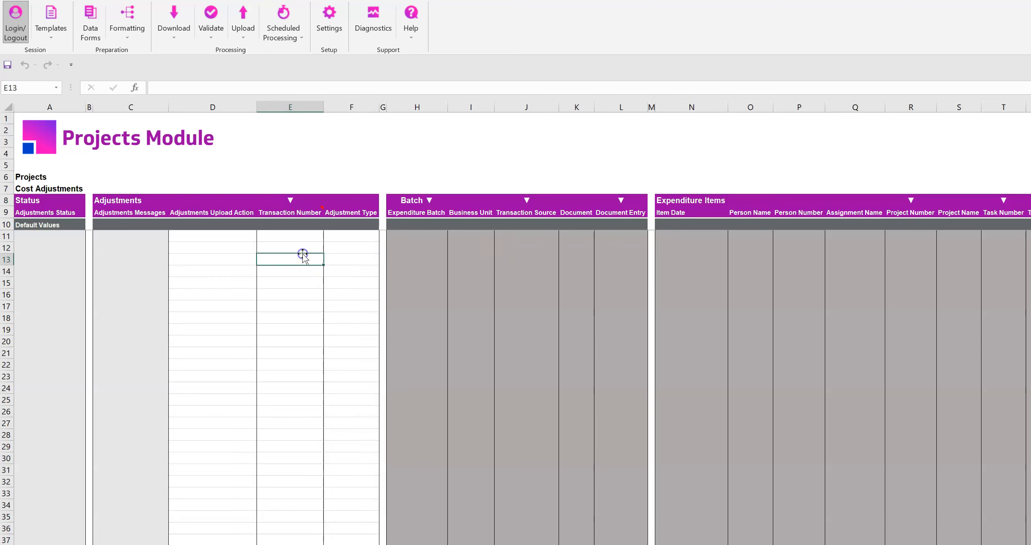
# Step: Enter WTBatch1205% as the Expenditure Batch criterion in H12 and download the matching transactions via the sheet
pyautogui.click(418, 248)
pyautogui.write('WTBatch1205%')
pyautogui.press('Return')
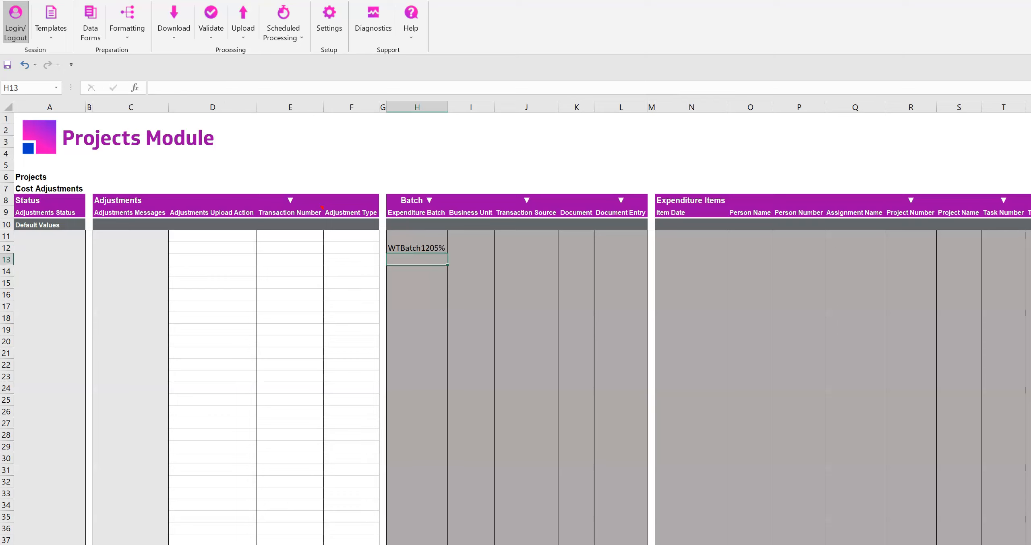
pyautogui.click(445, 248)
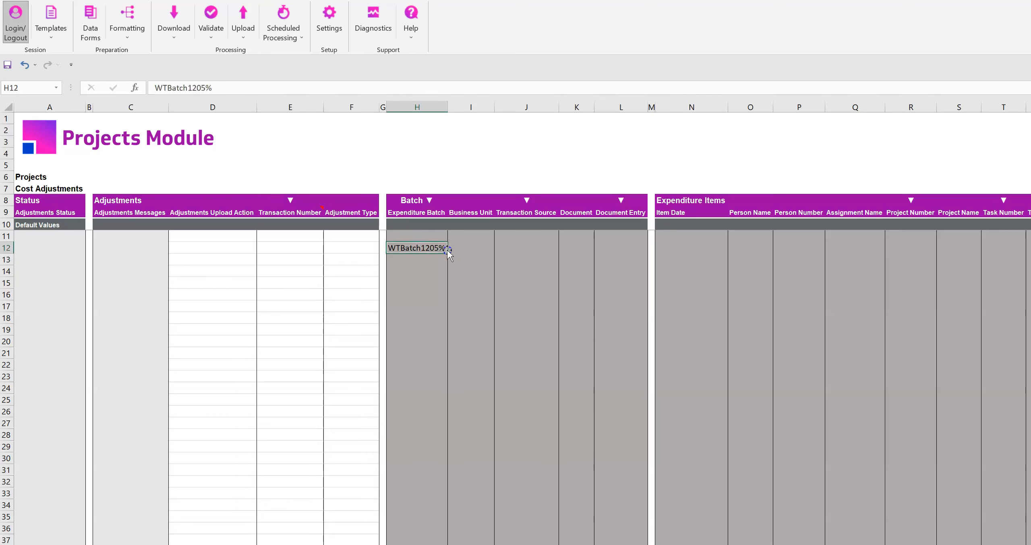
pyautogui.click(163, 39)
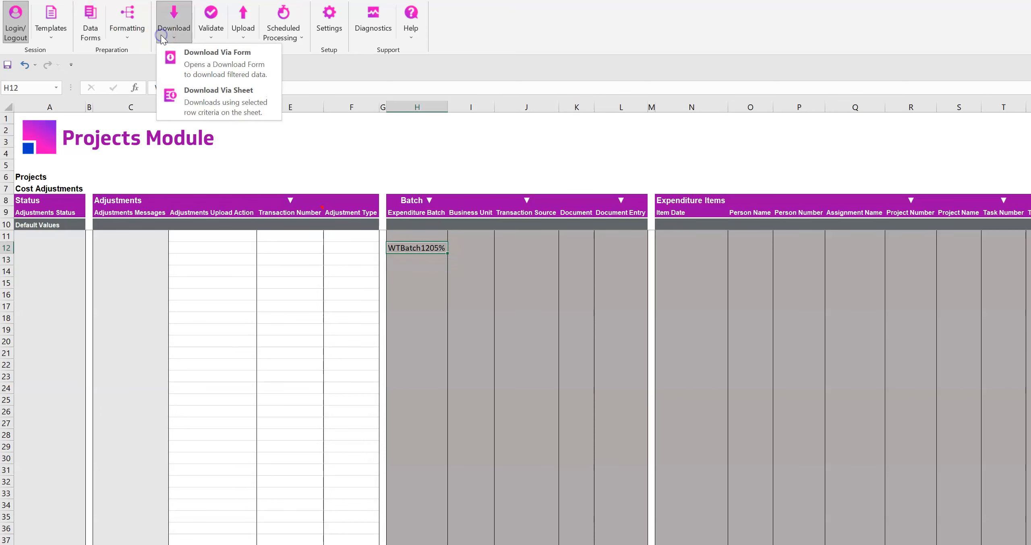
pyautogui.click(226, 108)
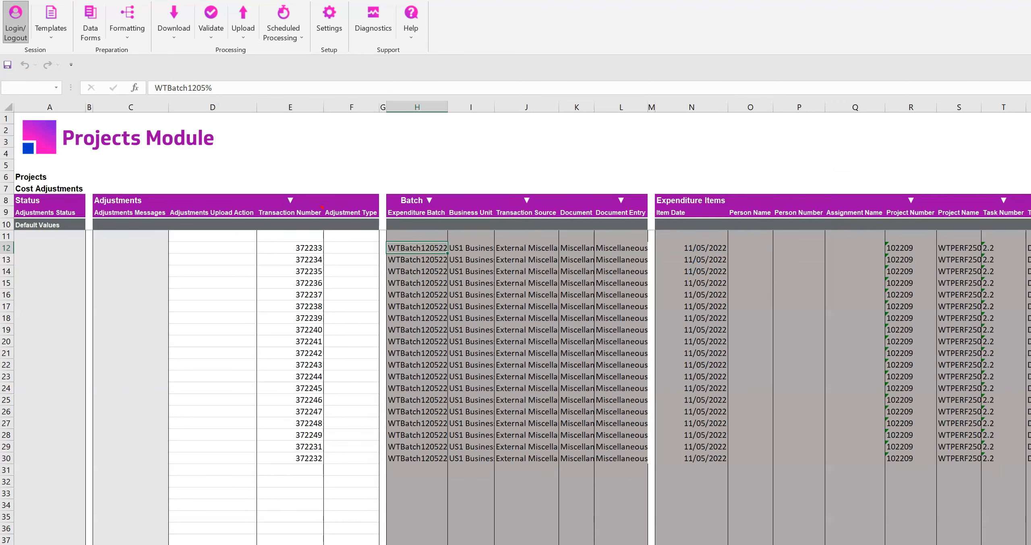
pyautogui.click(526, 384)
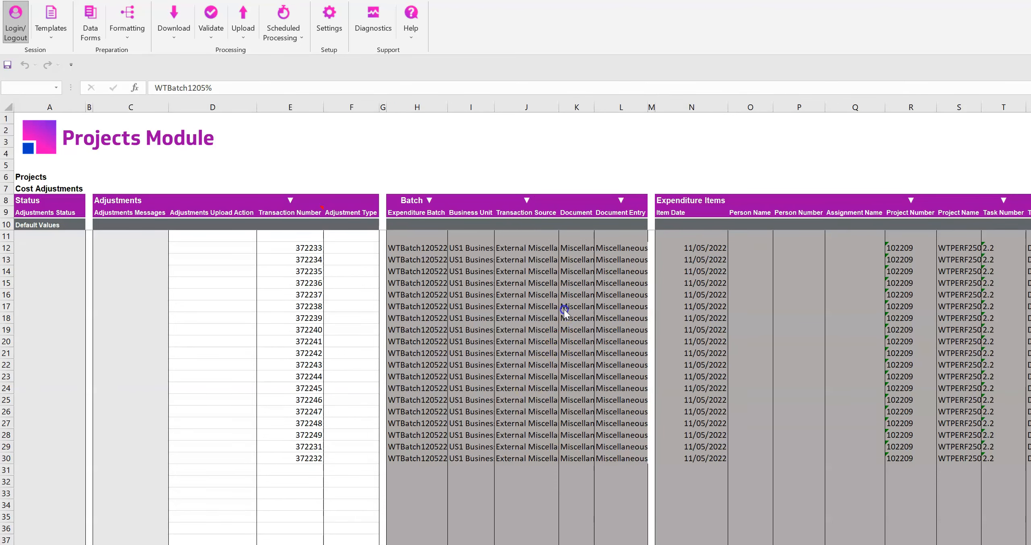
pyautogui.moveTo(690, 544)
pyautogui.mouseDown()
pyautogui.moveTo(908, 544)
pyautogui.moveTo(690, 544)
pyautogui.mouseUp()
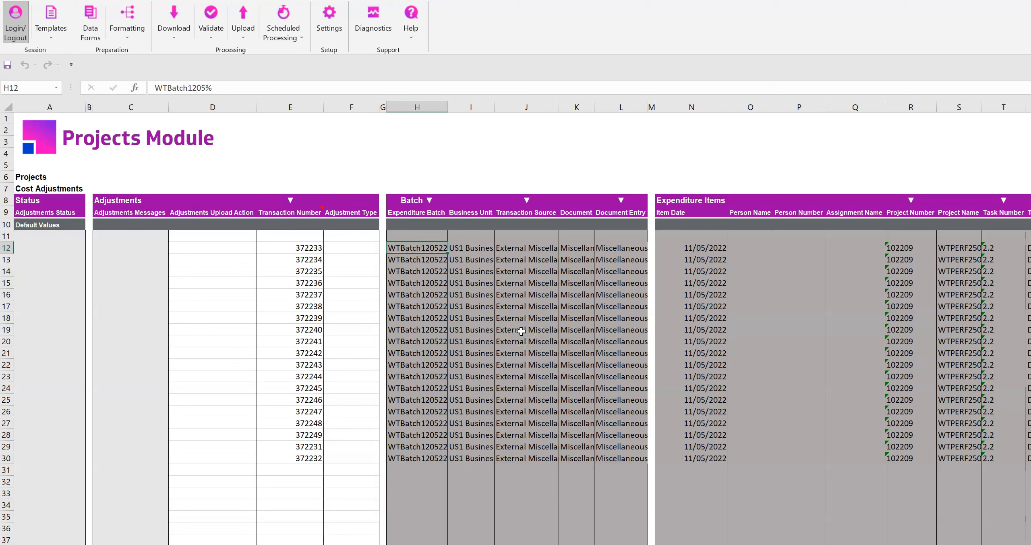
pyautogui.moveTo(217, 108); pyautogui.dragTo(370, 114)
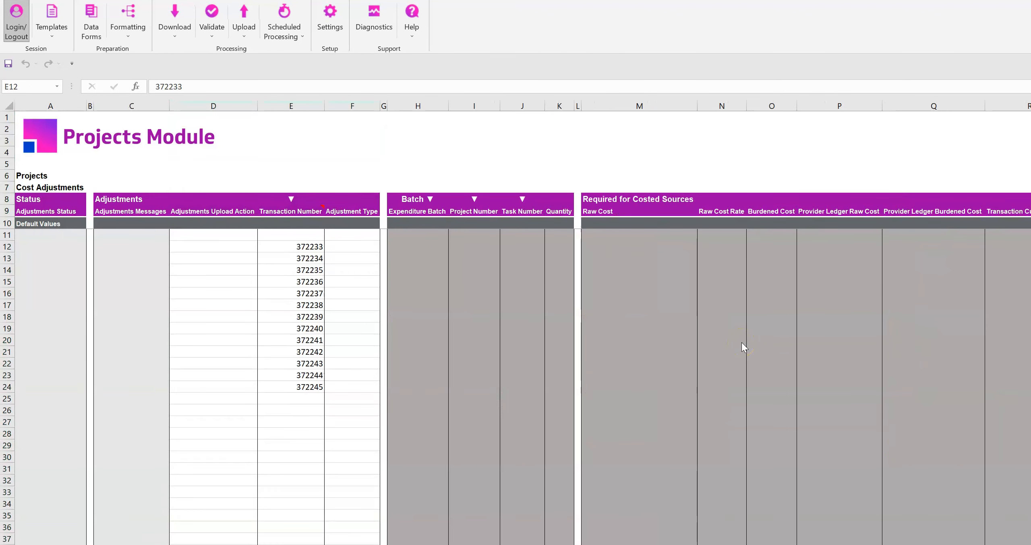
# Step: Download the details for the transaction numbers in E12:E24 via the sheet and clear the download criteria
pyautogui.moveTo(291, 246); pyautogui.dragTo(291, 386)
pyautogui.click(174, 21)
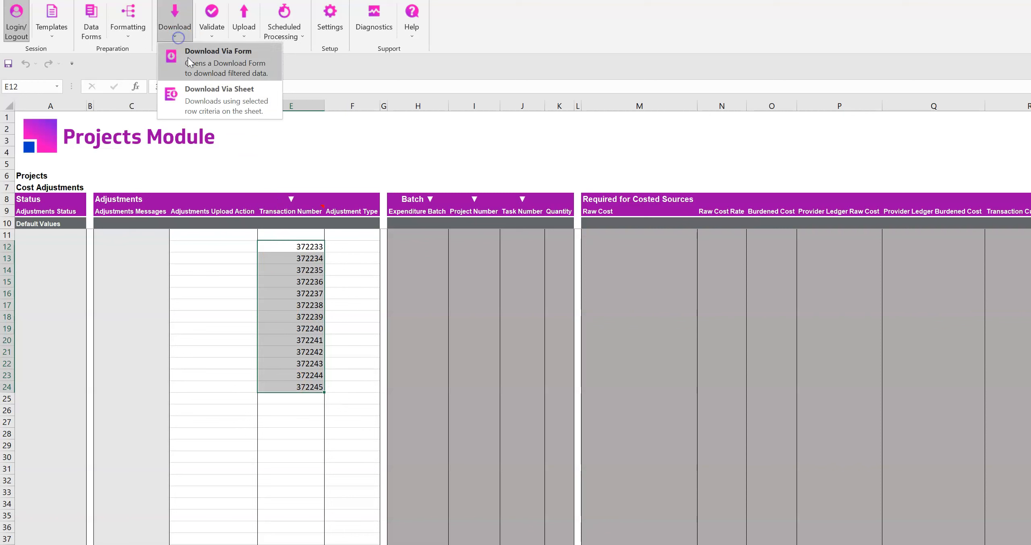
pyautogui.click(209, 97)
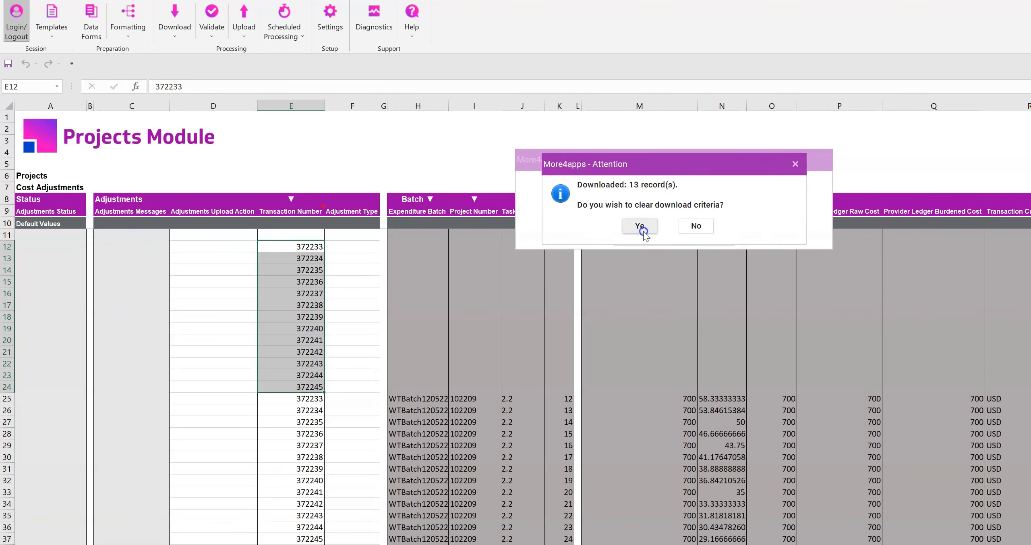
pyautogui.click(645, 233)
pyautogui.click(300, 246)
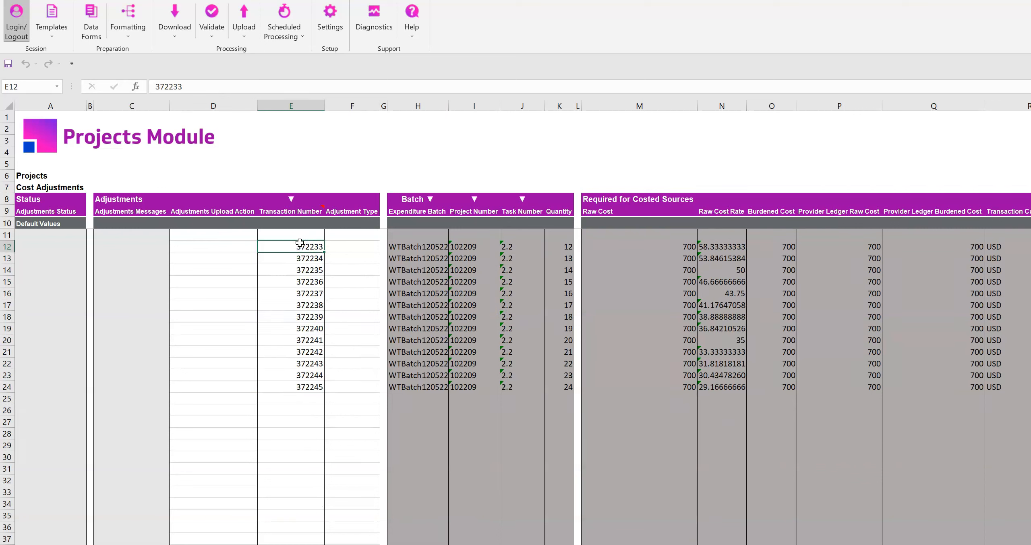
# Step: Set the default values to Create for Adjustments Upload Action and Reverse for Adjustment Type
pyautogui.click(251, 223)
pyautogui.write('Create')
pyautogui.click(250, 289)
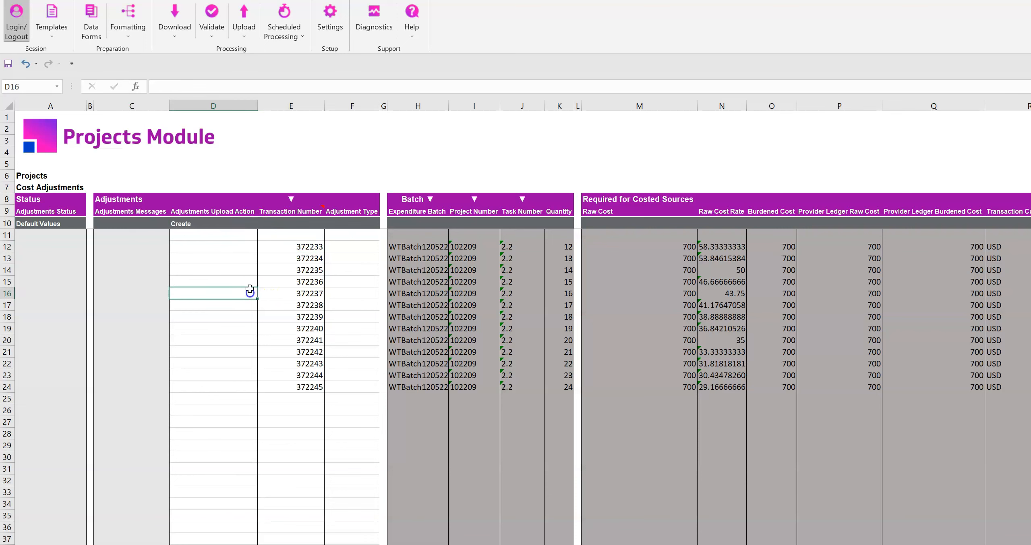
pyautogui.click(243, 224)
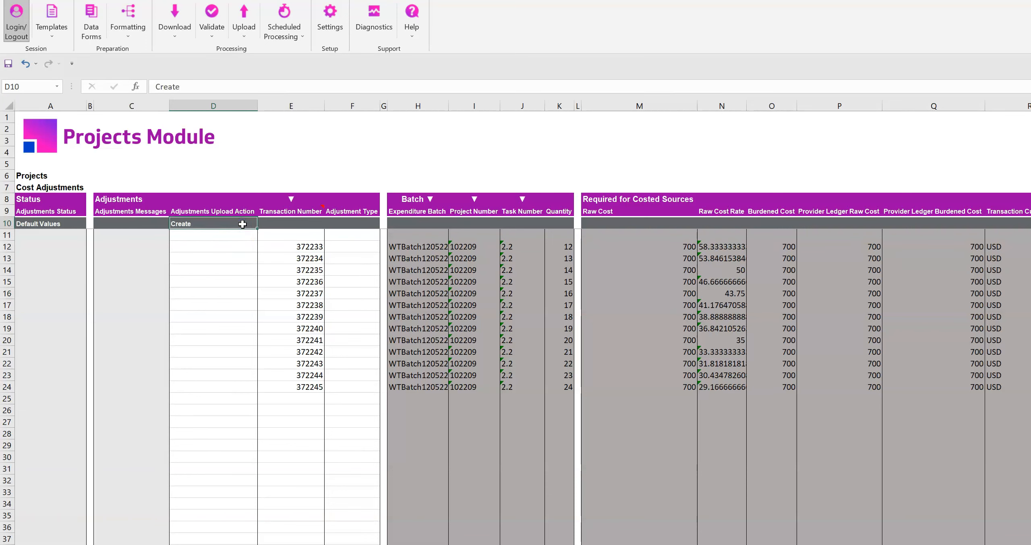
pyautogui.click(244, 244)
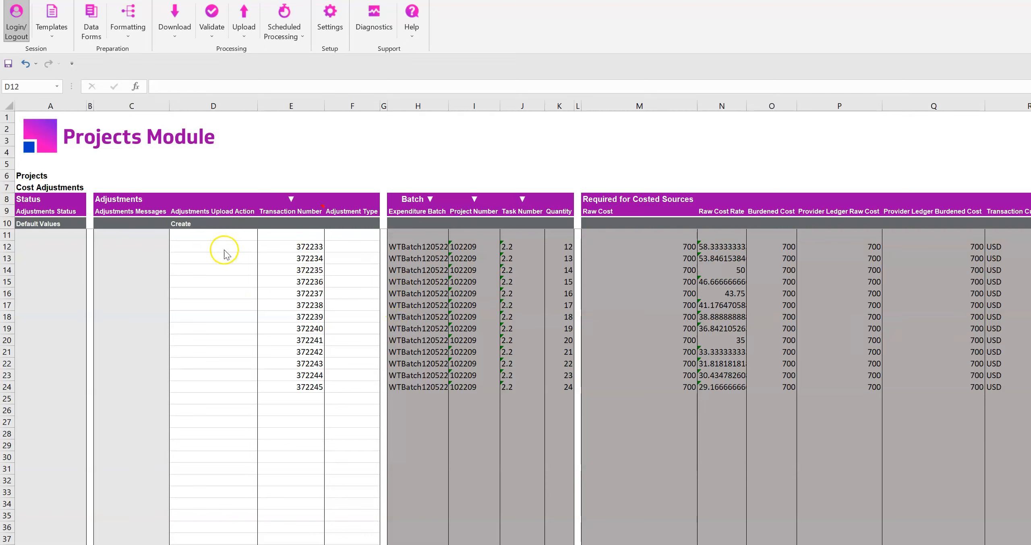
pyautogui.click(359, 225)
pyautogui.write('Reverse')
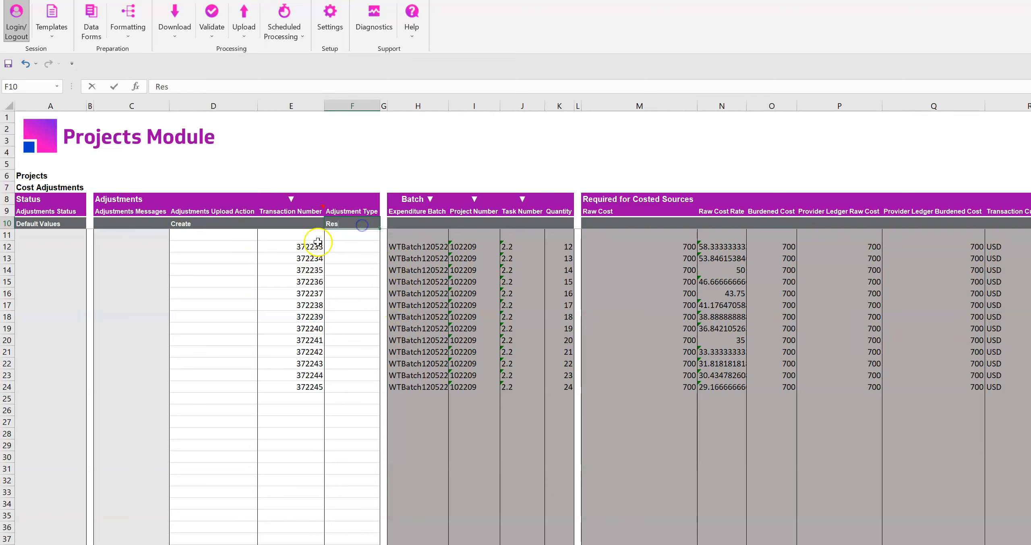
pyautogui.press('Return')
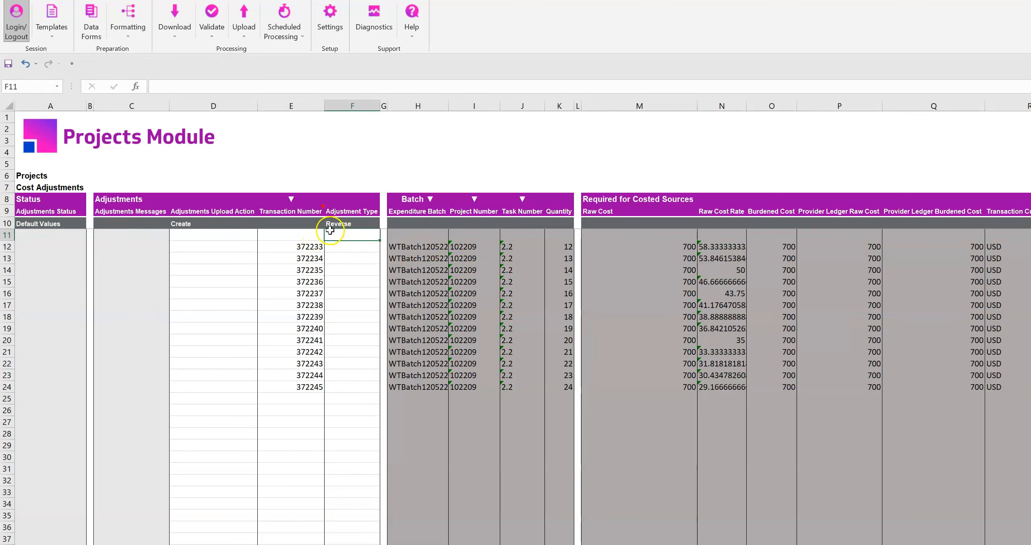
# Step: Upload only the selected transactions in rows 12 to 15 using the default adjustment values
pyautogui.click(215, 247)
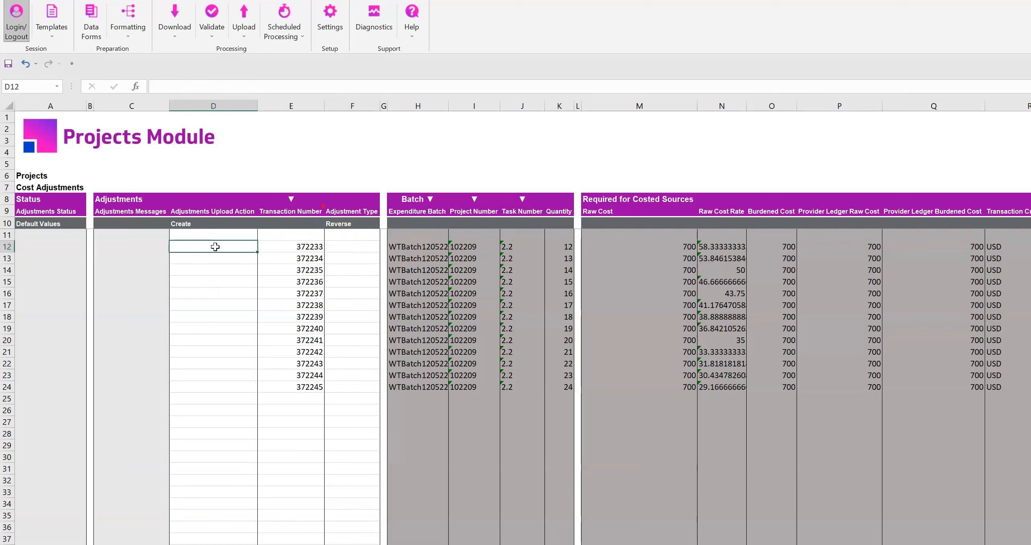
pyautogui.moveTo(278, 246); pyautogui.dragTo(284, 281)
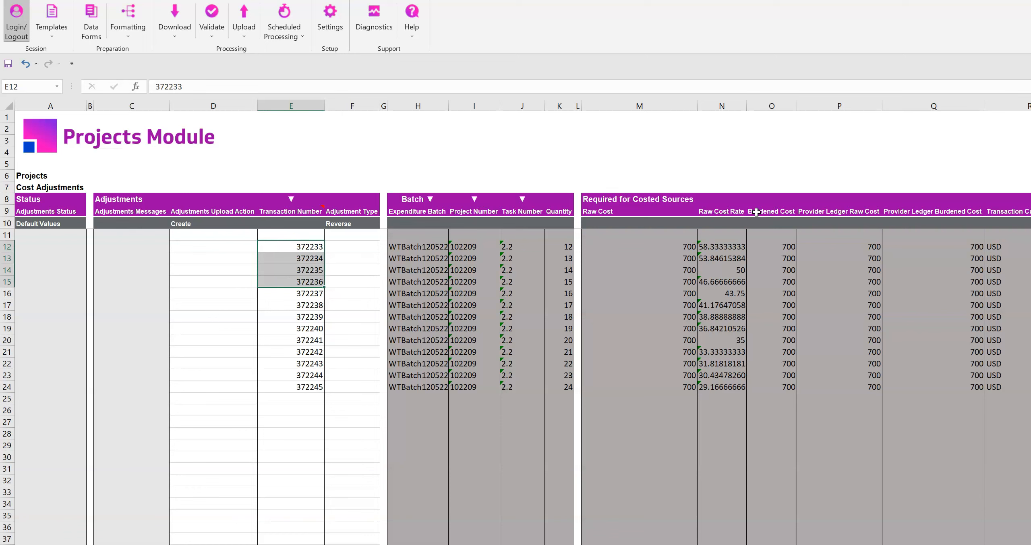
pyautogui.click(288, 242)
pyautogui.moveTo(288, 243); pyautogui.dragTo(285, 280)
pyautogui.click(244, 20)
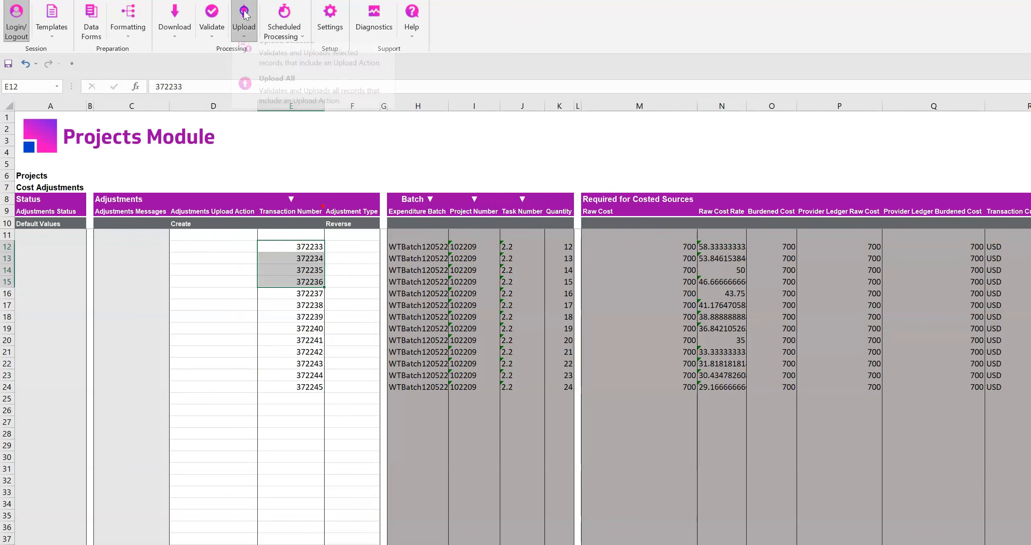
pyautogui.click(284, 73)
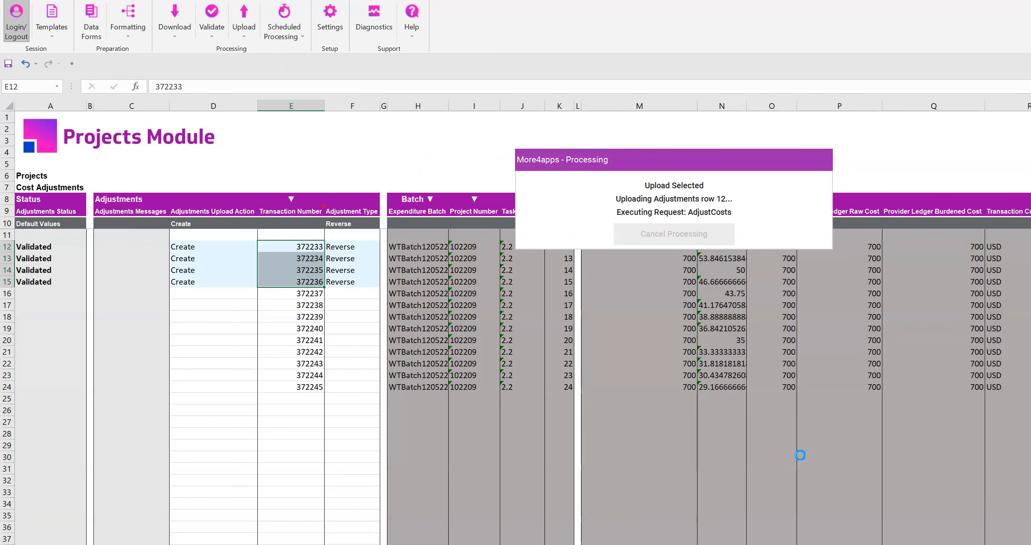
pyautogui.click(667, 224)
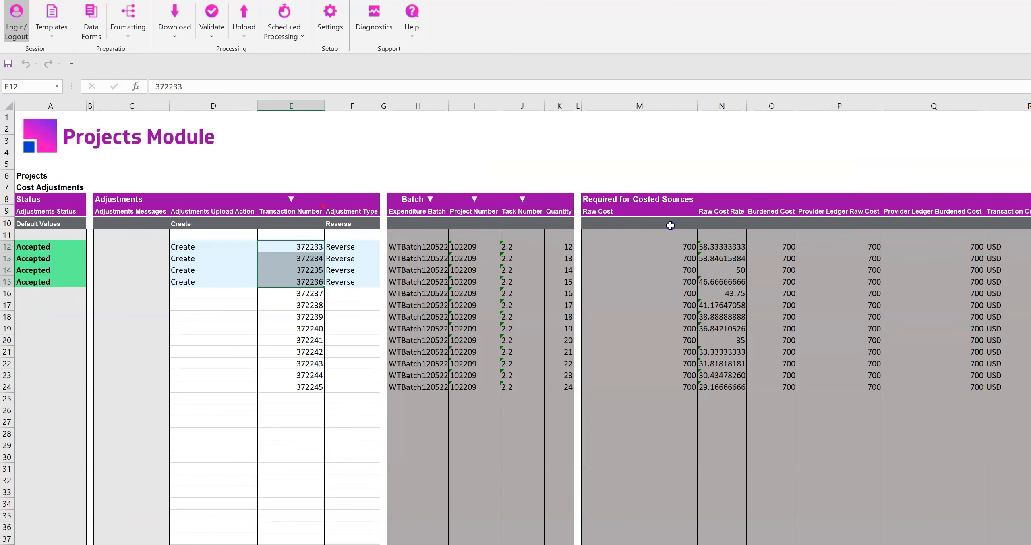
# Step: Copy the expenditure batch WTBatch120522-1 from H24 to H27 and download that batch's transactions via the sheet
pyautogui.click(412, 387)
pyautogui.hotkey('ctrl', 'c')
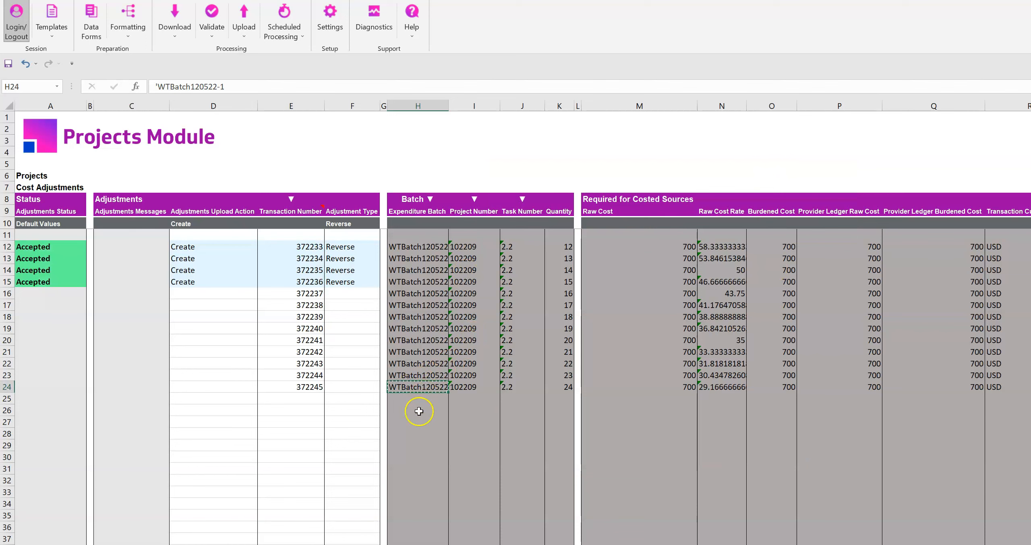
pyautogui.click(418, 412)
pyautogui.hotkey('ctrl', 'v')
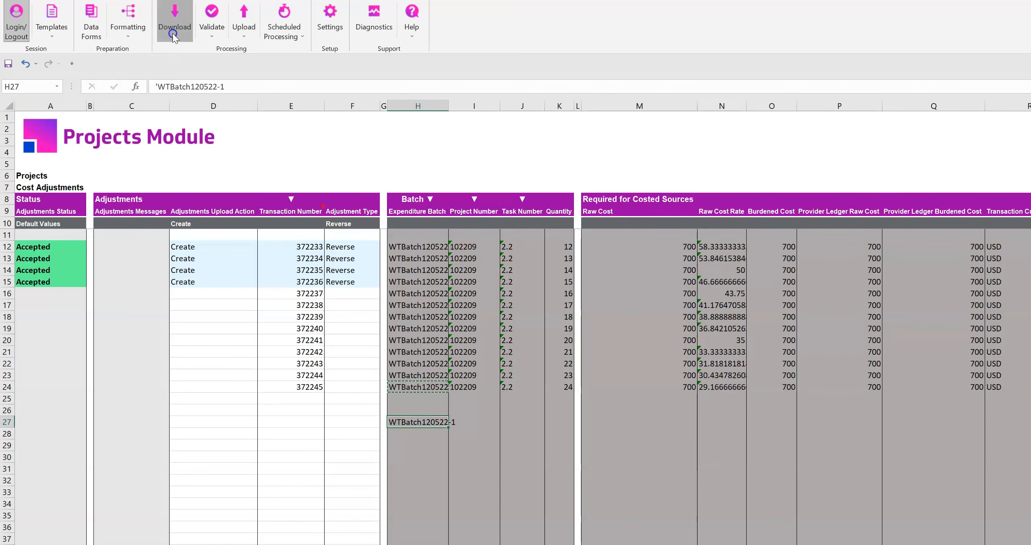
pyautogui.click(174, 21)
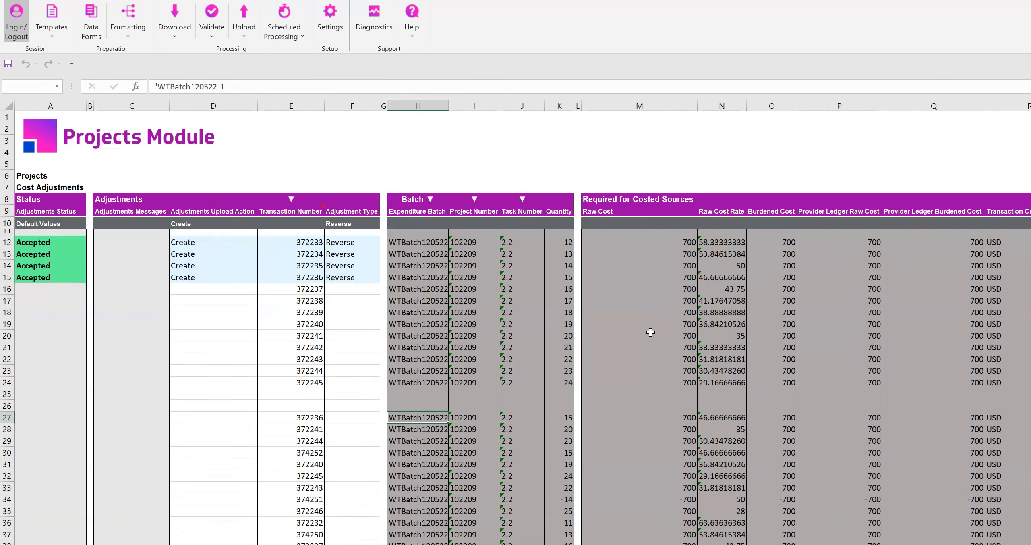
# Step: Examine the reversal rows in the downloaded batch, marking the negative quantities in K30, K34, K37 and K42
pyautogui.scroll(-1, 649, 329)
pyautogui.click(568, 421)
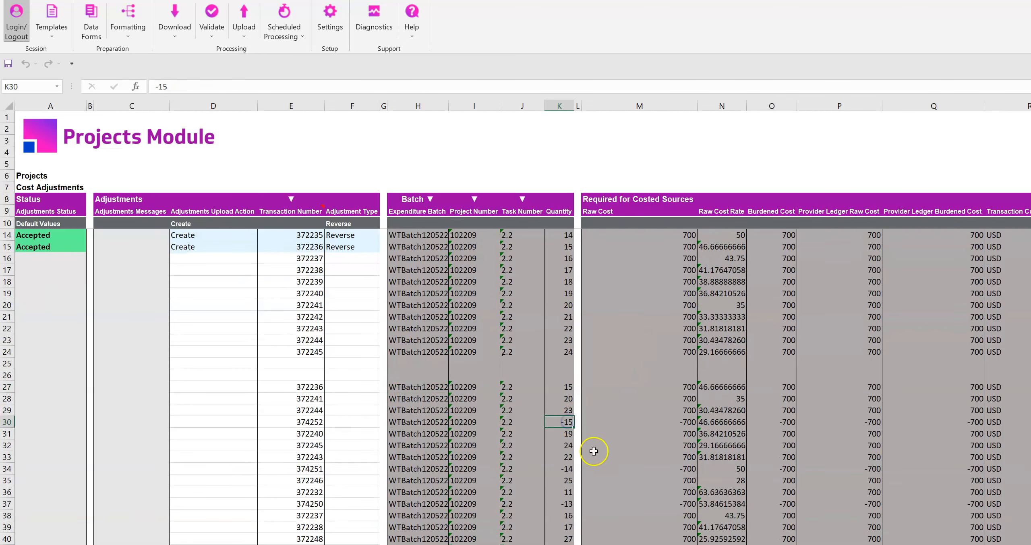
pyautogui.keyDown('ctrl'); pyautogui.click(568, 469); pyautogui.keyUp('ctrl')
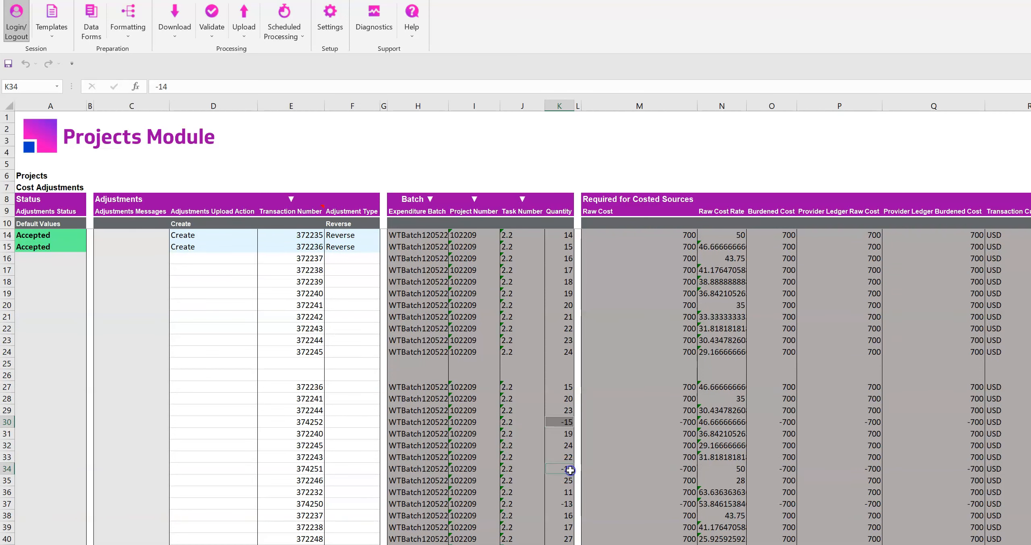
pyautogui.keyDown('ctrl'); pyautogui.click(558, 502); pyautogui.keyUp('ctrl')
pyautogui.scroll(-2, 619, 392)
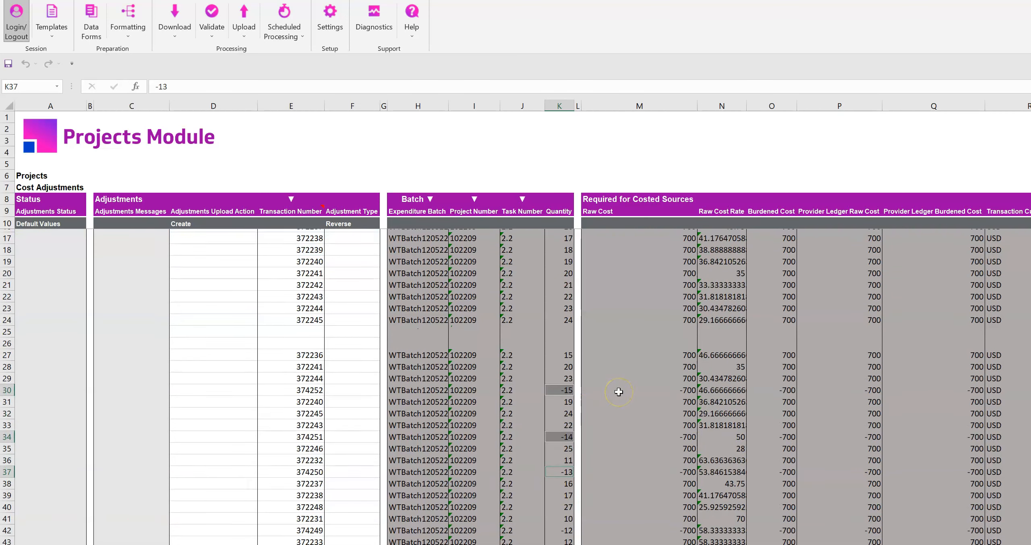
pyautogui.keyDown('ctrl'); pyautogui.click(570, 489); pyautogui.keyUp('ctrl')
pyautogui.scroll(-2, 747, 342)
pyautogui.scroll(2, 748, 343)
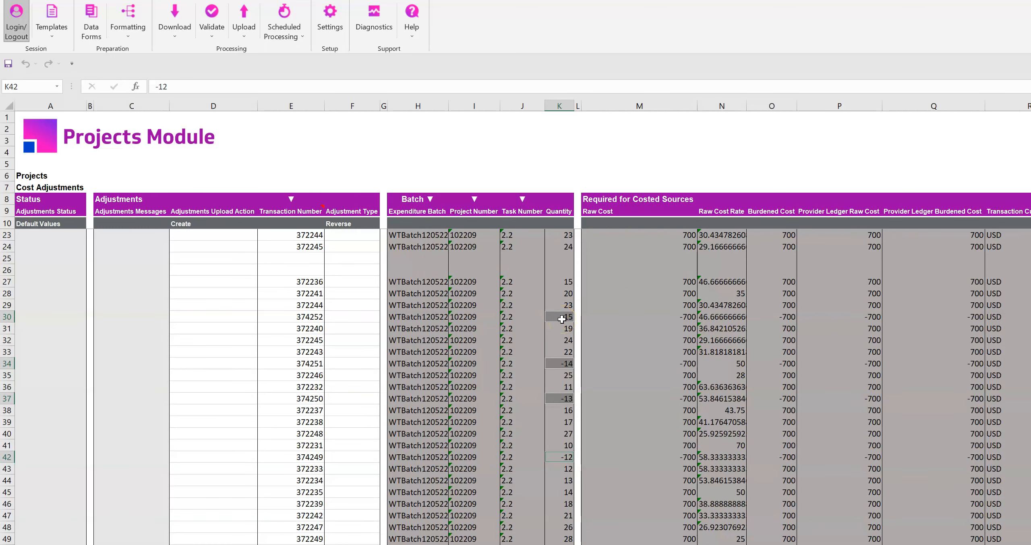
pyautogui.scroll(4, 561, 319)
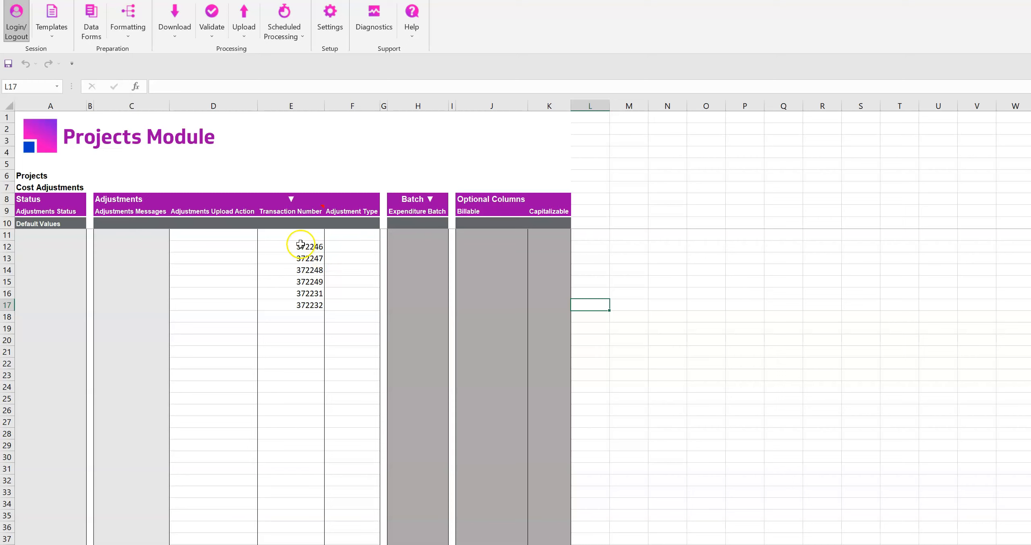
# Step: Download the details of the six transactions listed in E12:E17 via the sheet
pyautogui.moveTo(301, 244); pyautogui.dragTo(302, 301)
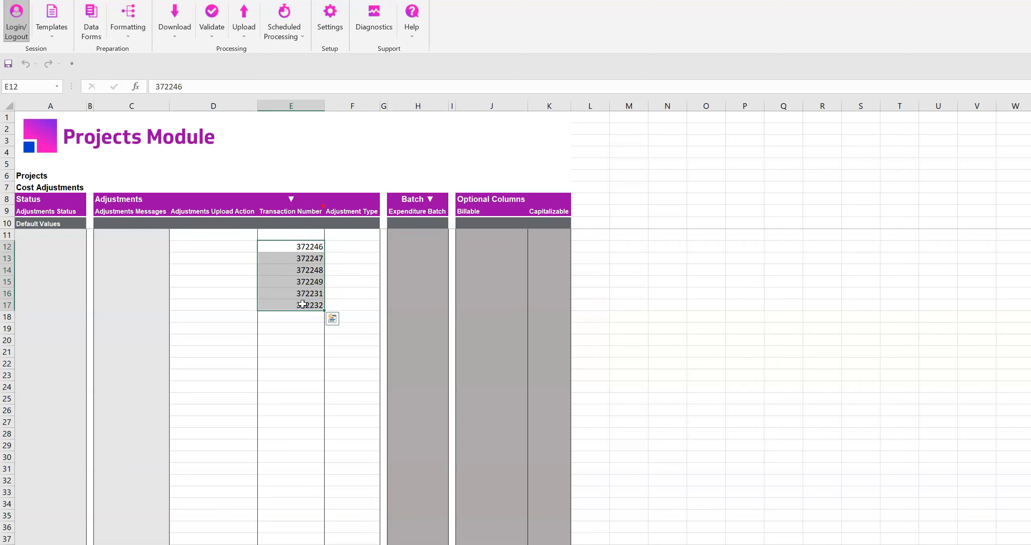
pyautogui.click(169, 35)
pyautogui.click(210, 89)
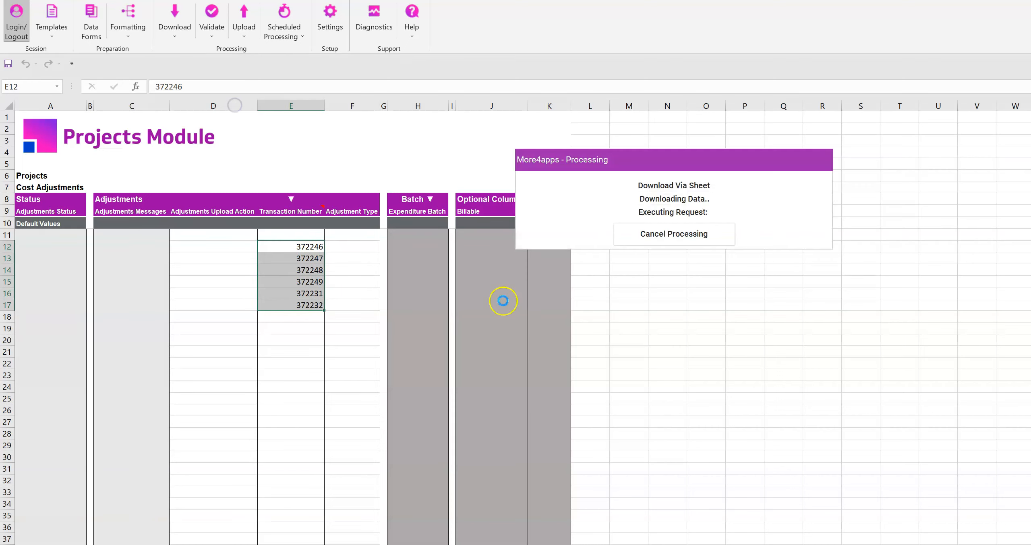
pyautogui.click(649, 226)
pyautogui.click(497, 249)
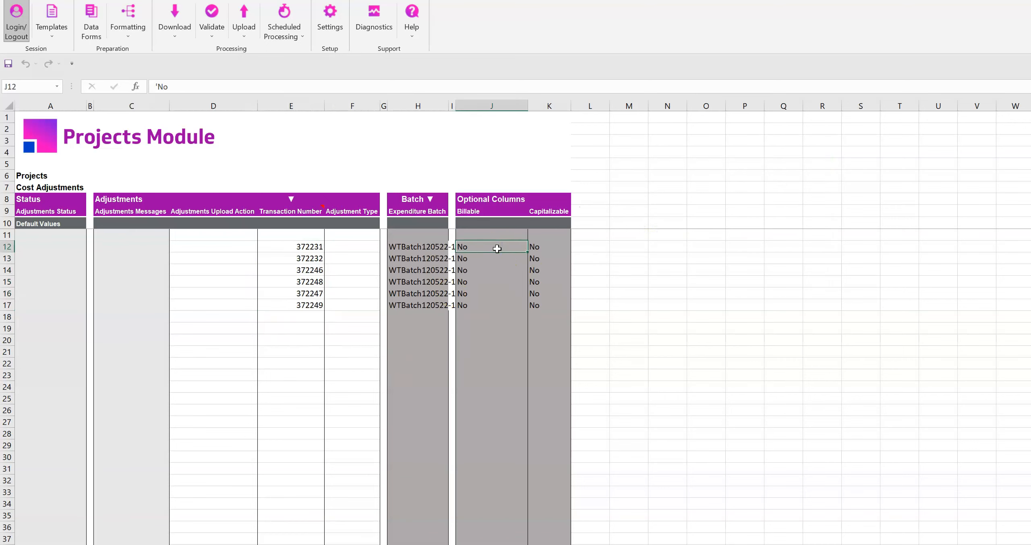
# Step: Set the default value for Adjustments Upload Action to Create, leaving the action cells in D12:D17 empty
pyautogui.click(214, 223)
pyautogui.write('Cr')
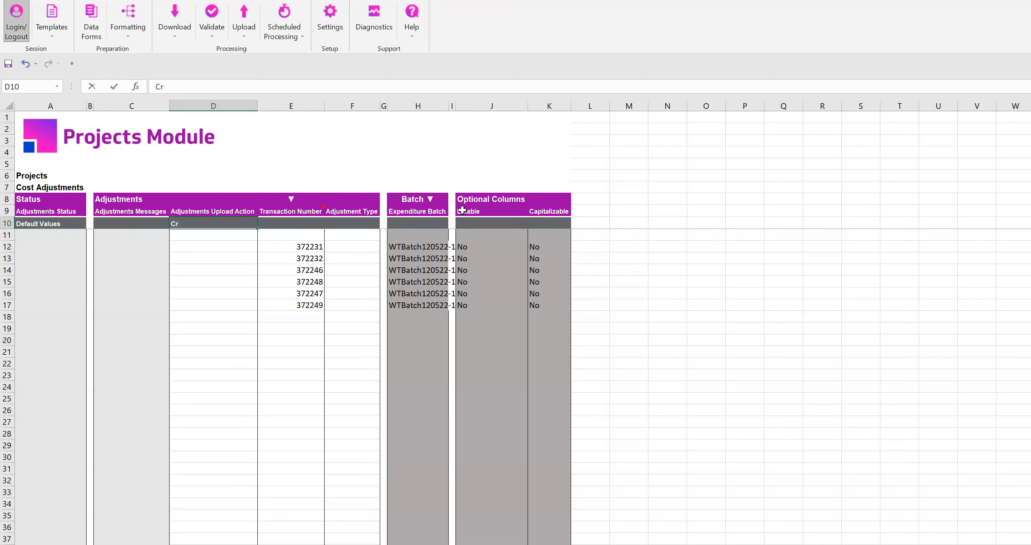
pyautogui.write('eate')
pyautogui.click(229, 260)
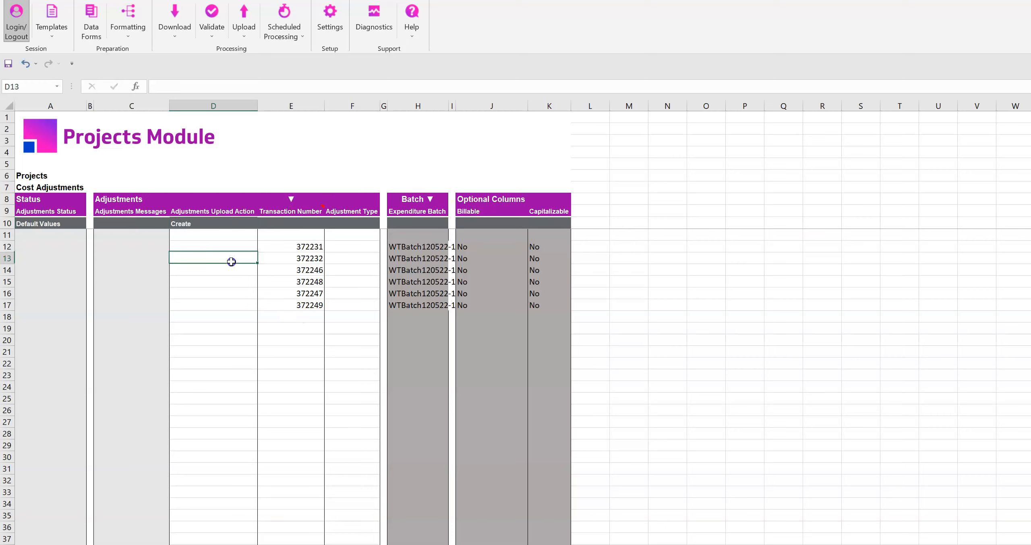
pyautogui.moveTo(233, 245); pyautogui.dragTo(237, 306)
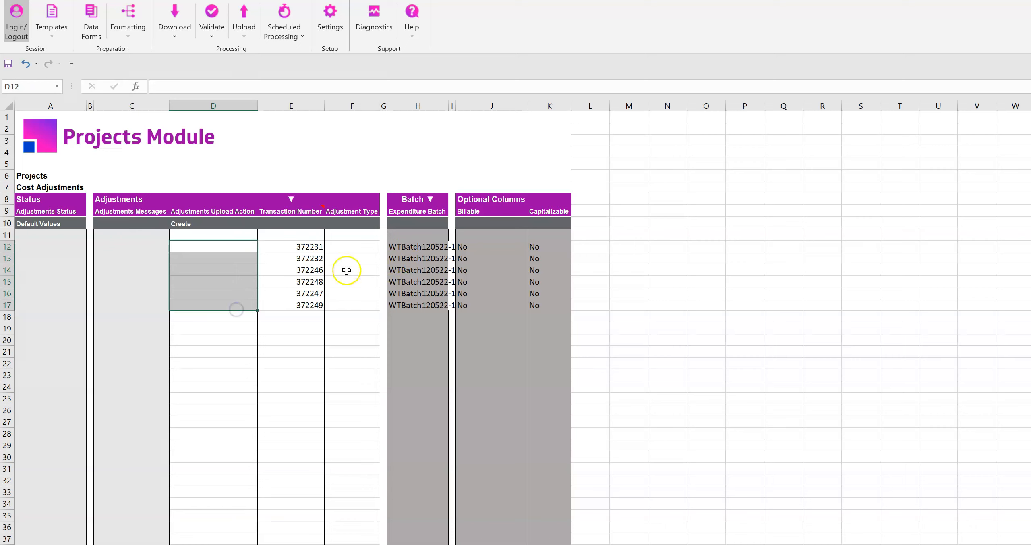
# Step: Enter "Set to billable" as the Adjustment Type in F12 and fill it down to F14
pyautogui.click(352, 248)
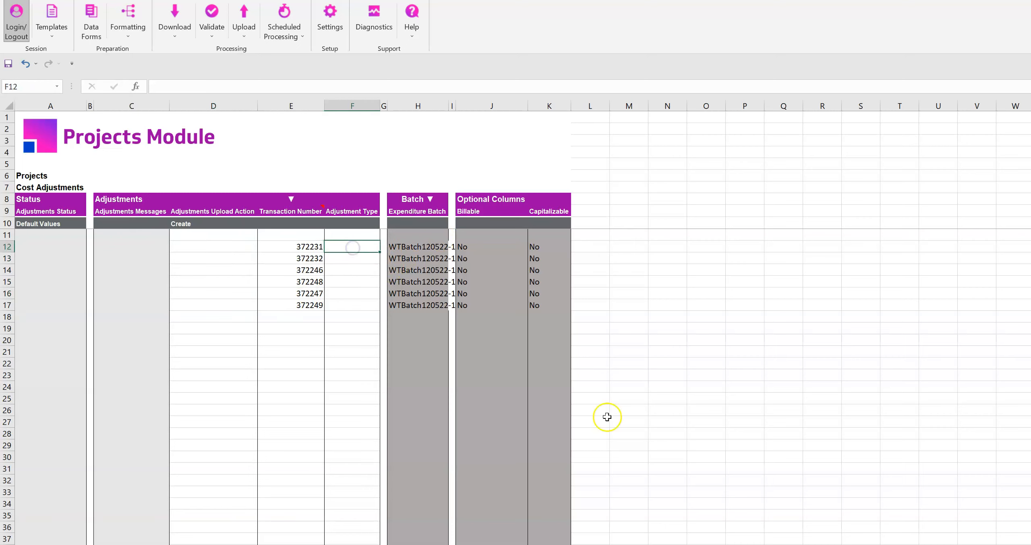
pyautogui.write('Set tp')
pyautogui.write(' billable')
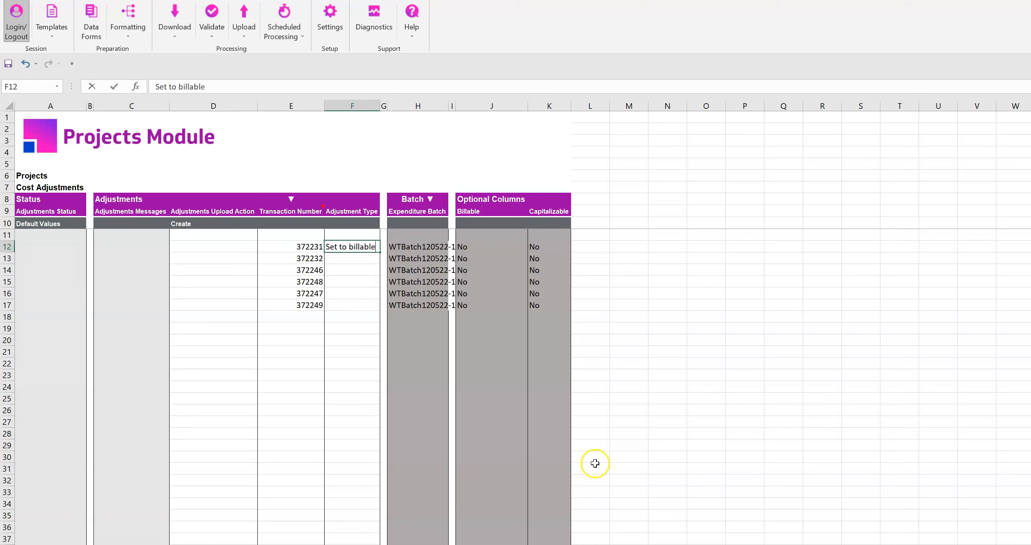
pyautogui.press('Return')
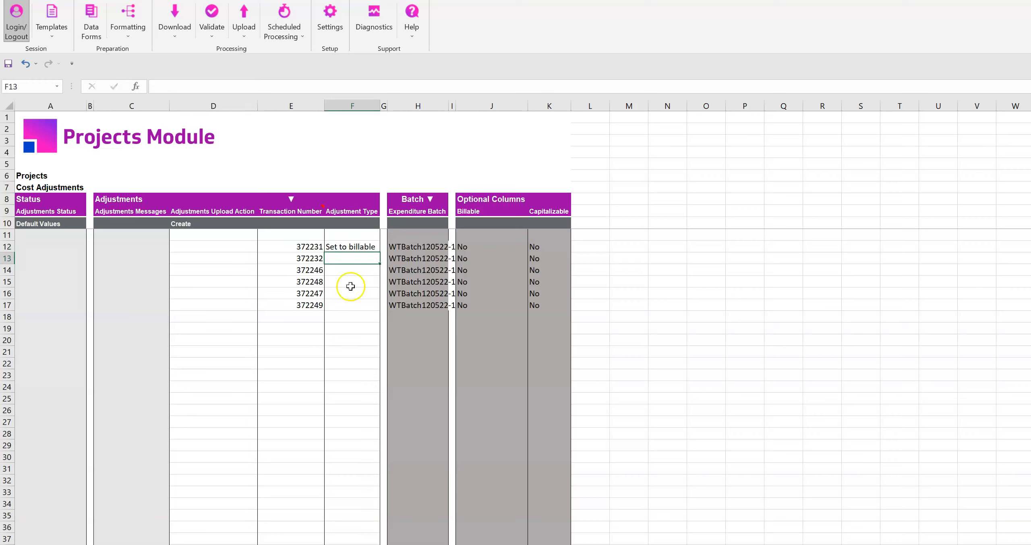
pyautogui.click(334, 246)
pyautogui.moveTo(380, 251); pyautogui.dragTo(380, 272)
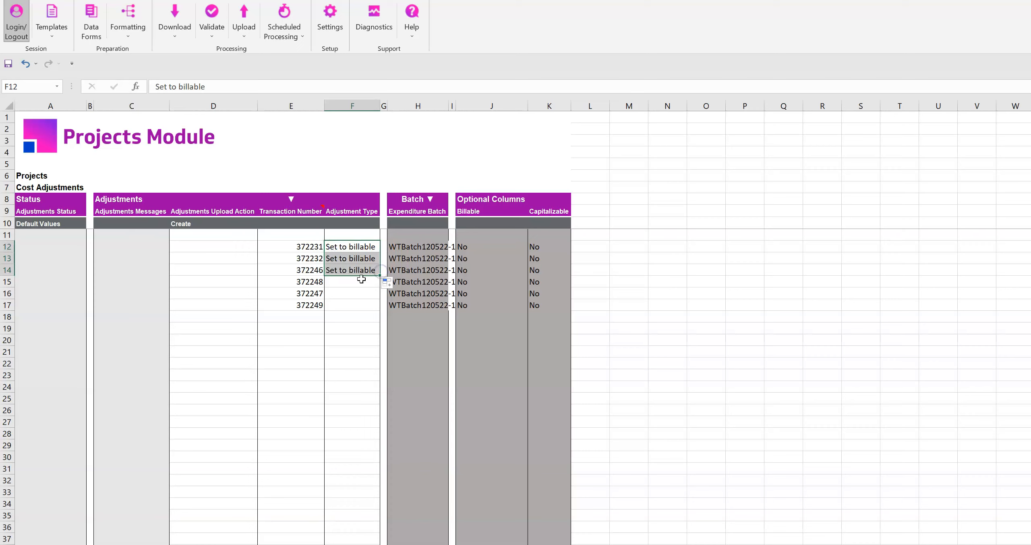
# Step: Enter "Set to capitalizable" as the Adjustment Type in F15
pyautogui.click(368, 283)
pyautogui.write('Set to capitalizable')
pyautogui.press('Return')
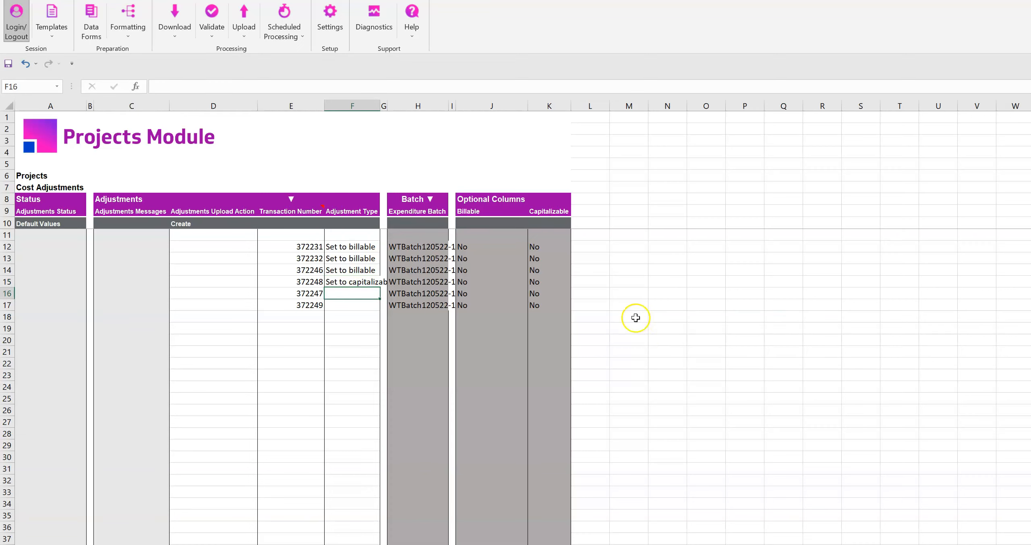
# Step: Set row 16's Adjustment Type to "Set to capitalizable" through its data form and copy the value into F17
pyautogui.click(91, 20)
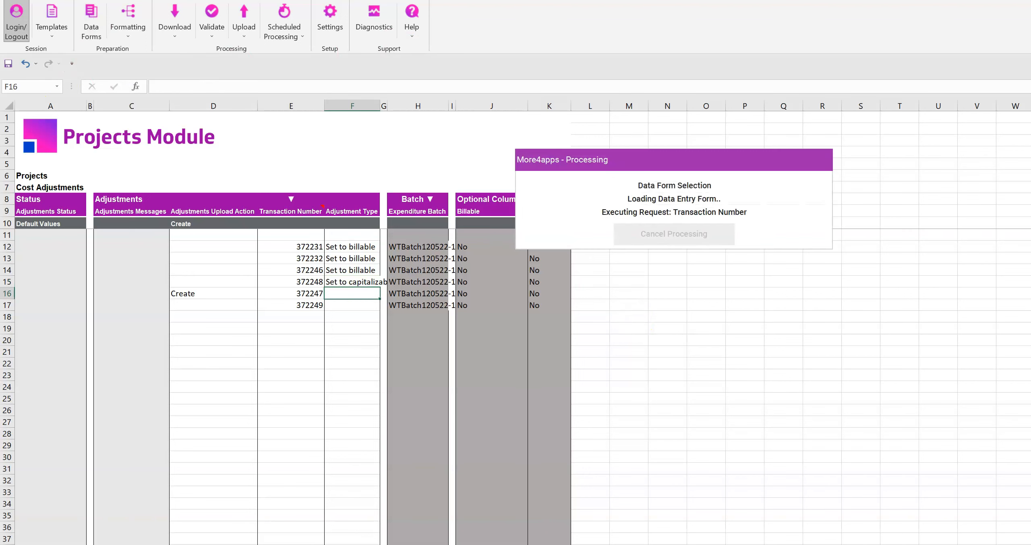
pyautogui.click(718, 199)
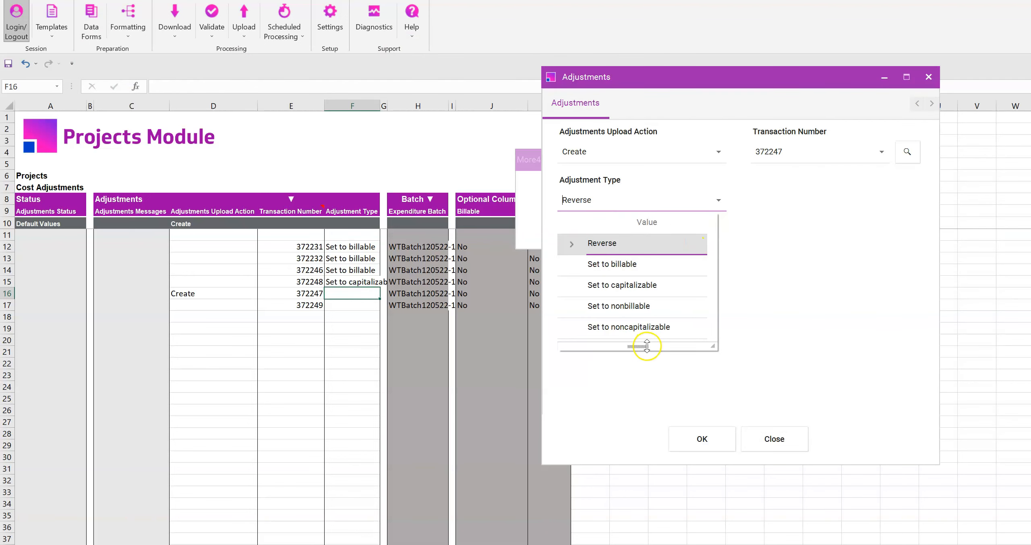
pyautogui.click(623, 285)
pyautogui.click(702, 438)
pyautogui.hotkey('ctrl', 'c')
pyautogui.click(364, 305)
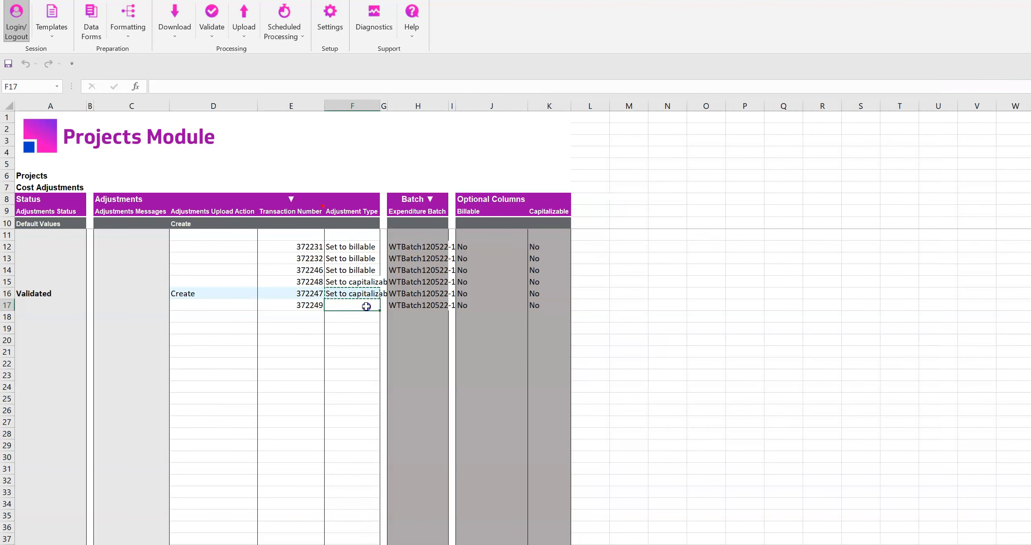
pyautogui.hotkey('ctrl', 'v')
# Step: Upload all adjustment records on the sheet and dismiss the completion message
pyautogui.click(291, 271)
pyautogui.click(244, 32)
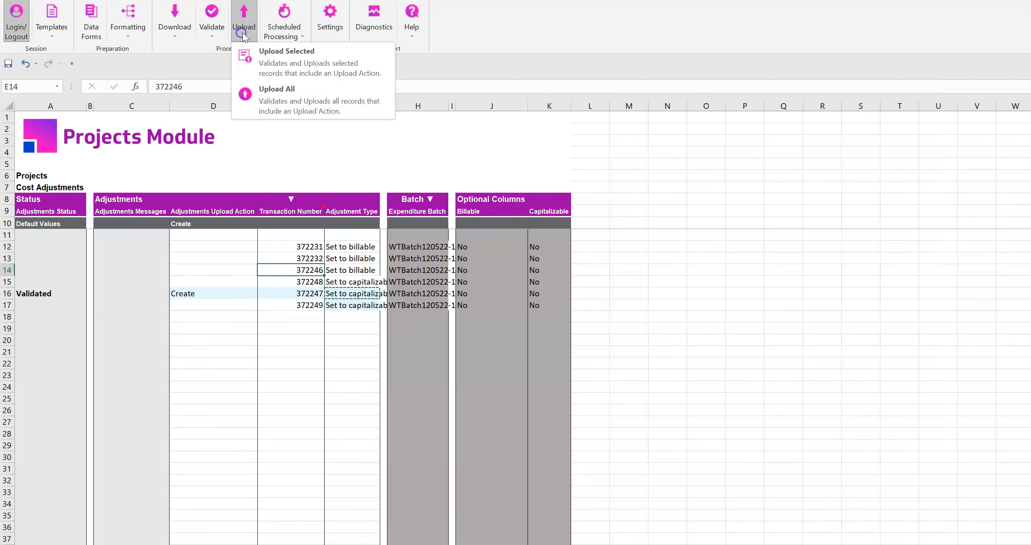
pyautogui.click(284, 98)
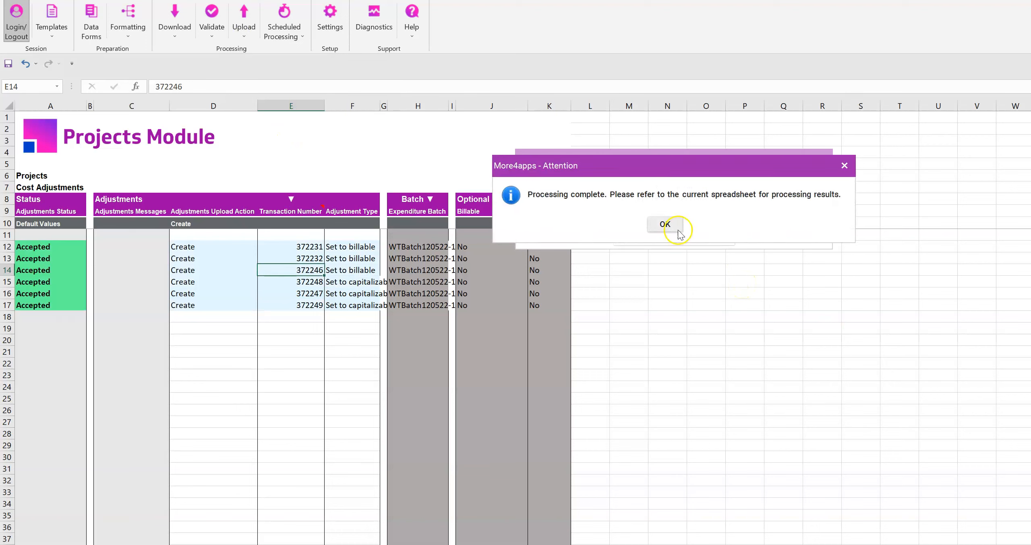
pyautogui.click(675, 230)
# Step: Copy the transaction numbers from E12:E17 to E20:E25 and download their current details via the sheet
pyautogui.click(304, 246)
pyautogui.moveTo(303, 247); pyautogui.dragTo(305, 305)
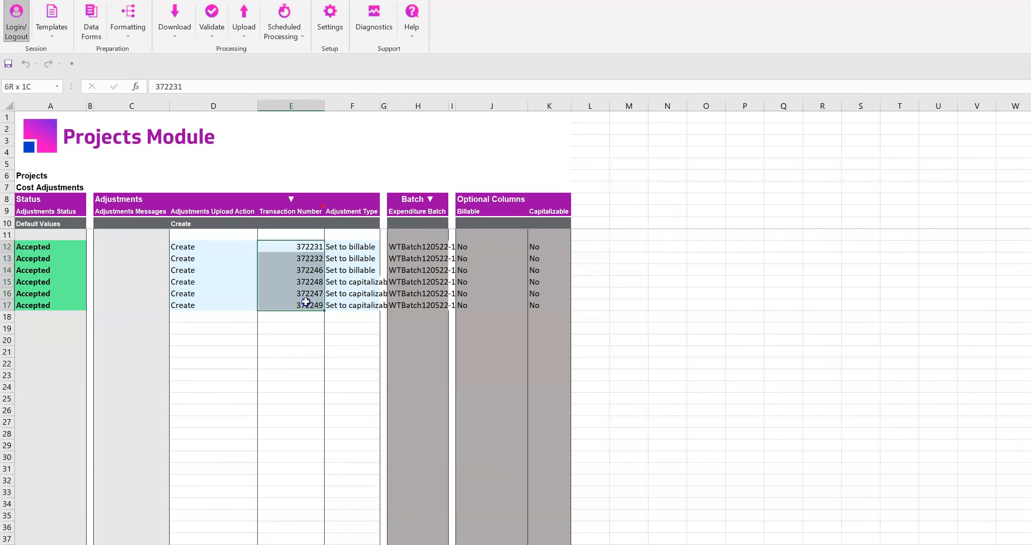
pyautogui.hotkey('ctrl', 'c')
pyautogui.click(303, 339)
pyautogui.hotkey('ctrl', 'v')
# Step: Check the Billable values of rows 20 to 22 and the Capitalizable values of rows 23 to 25
pyautogui.moveTo(304, 340); pyautogui.dragTo(306, 364)
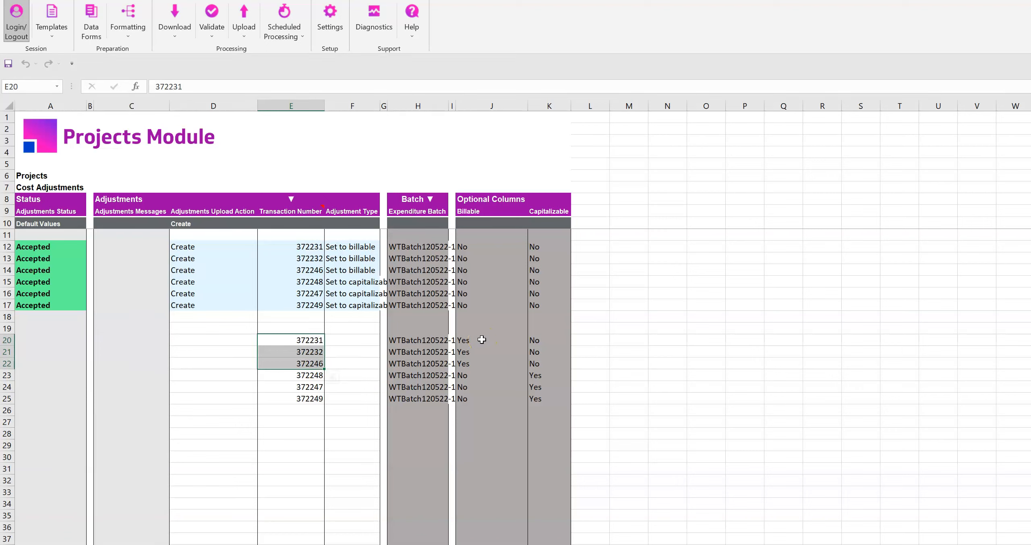
pyautogui.moveTo(308, 376); pyautogui.dragTo(309, 394)
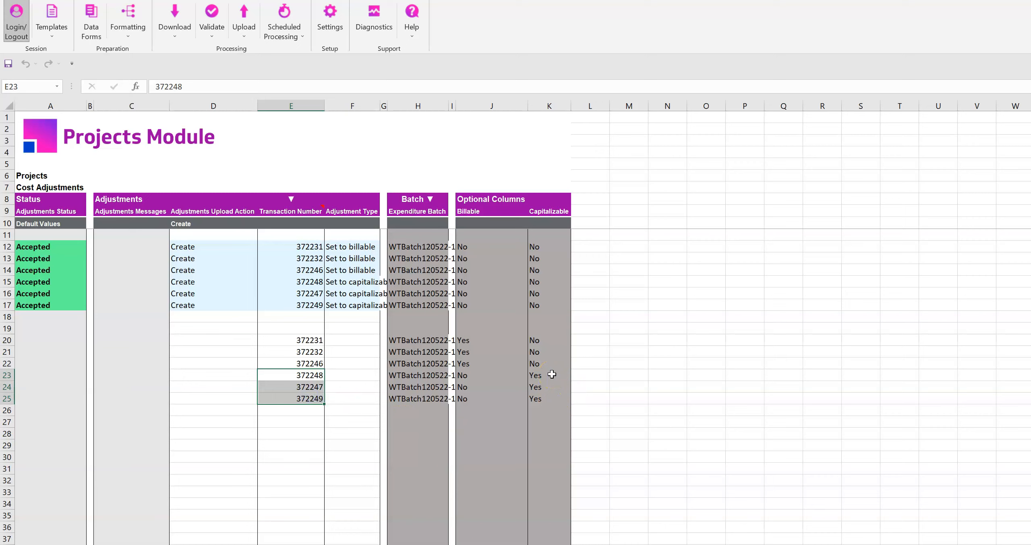
pyautogui.moveTo(552, 375); pyautogui.dragTo(552, 393)
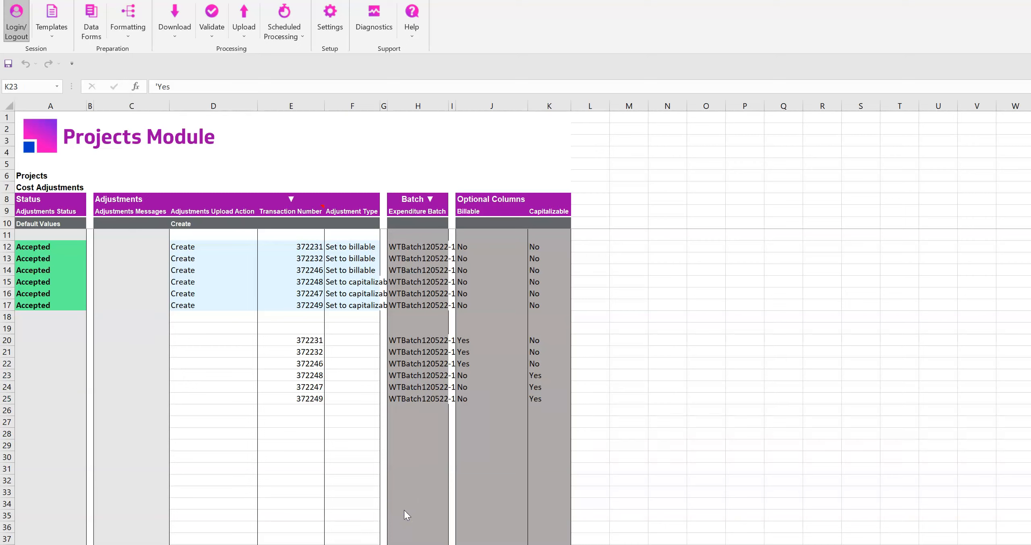
# Step: Enter "Set to nonbillable" as the Adjustment Type in F20 and copy it to F21:F22
pyautogui.click(337, 340)
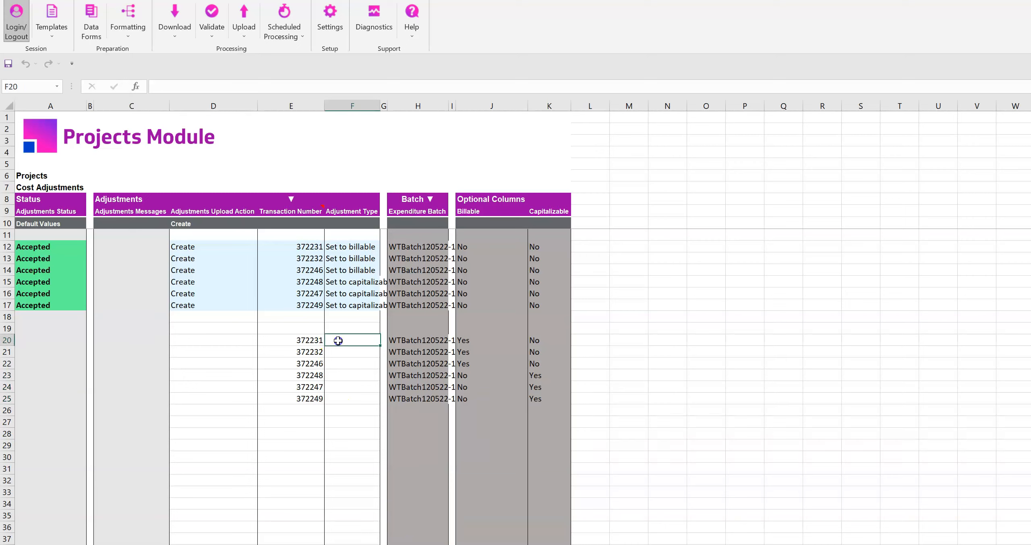
pyautogui.write('Set to nonbillable')
pyautogui.press('Return')
pyautogui.click(346, 341)
pyautogui.hotkey('ctrl', 'c')
pyautogui.moveTo(351, 348); pyautogui.dragTo(356, 361)
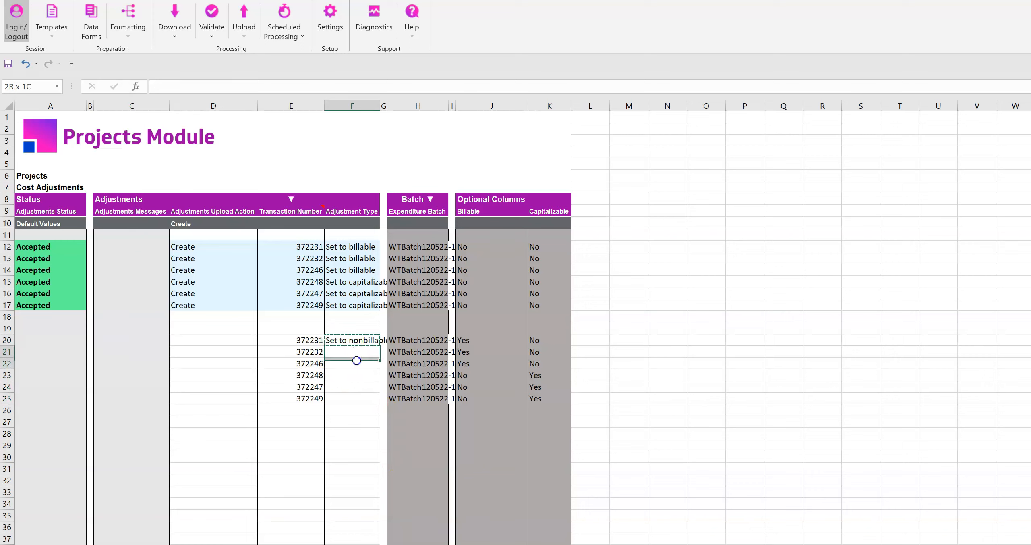